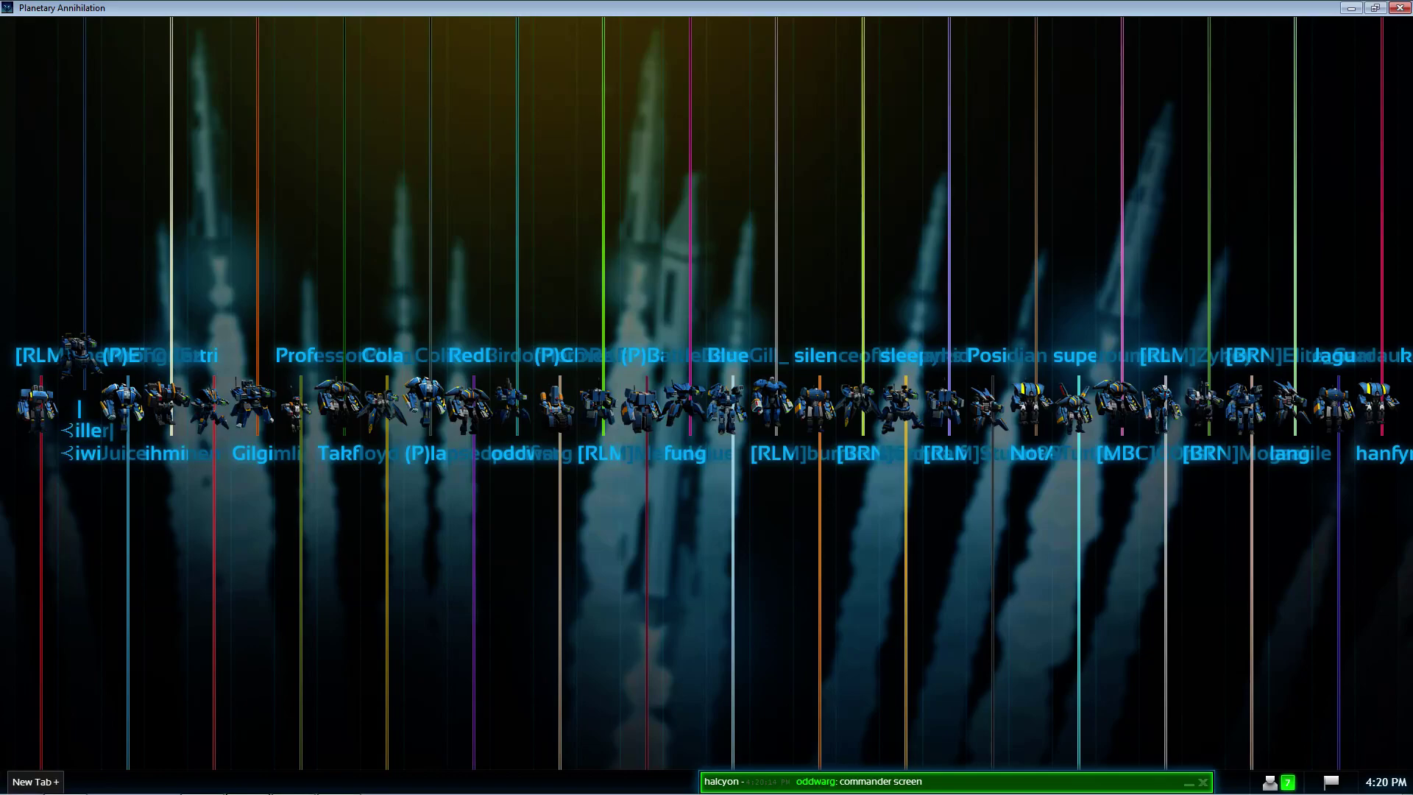
Bring TeamSpeak 3's Asteroid Lounge window over the commander loading screen with Alt+Tab
key("alt+Tab")
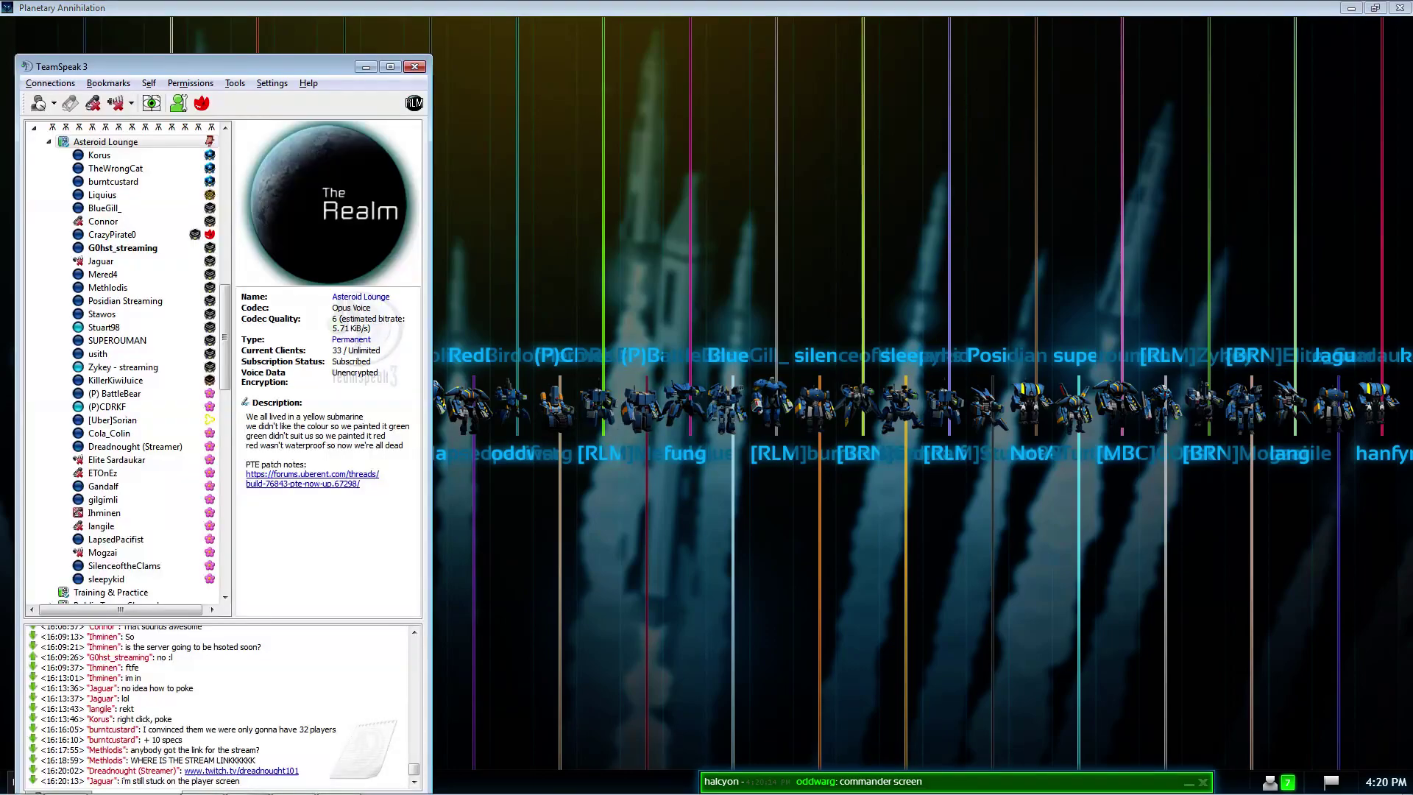